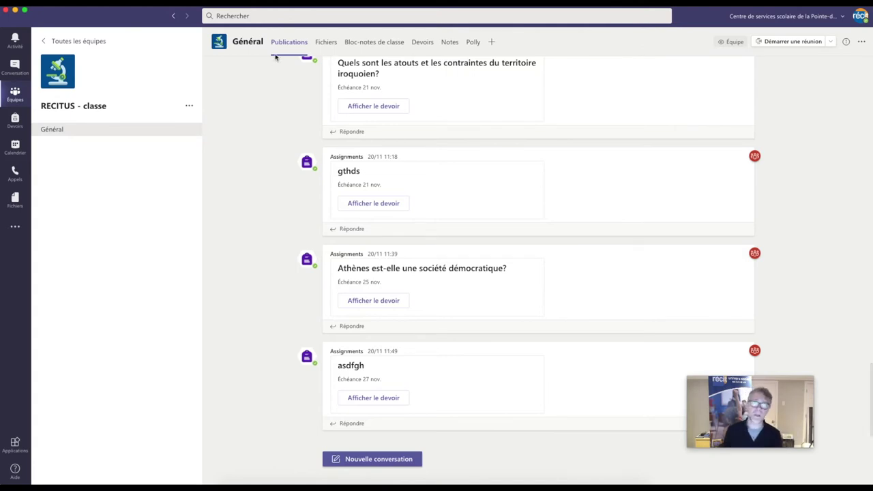
# View the RECITUS - classe files and assignments, and open the assignments overview for all classes
pyautogui.click(326, 42)
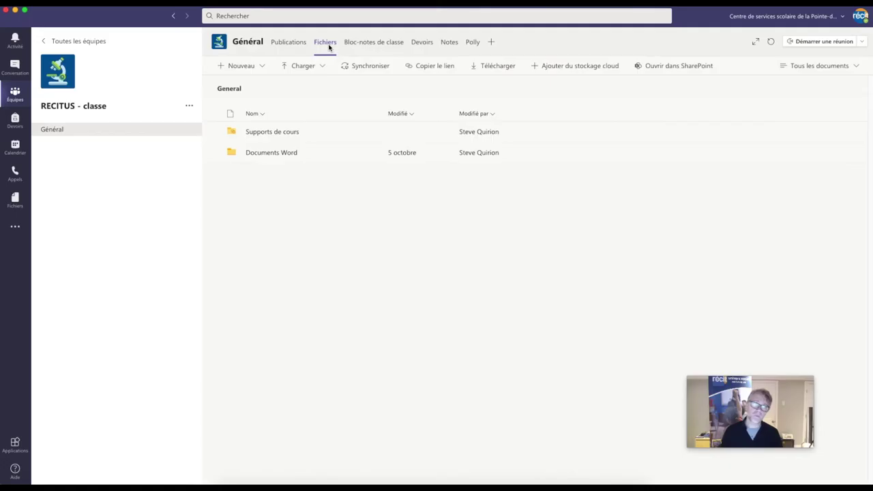
pyautogui.click(421, 44)
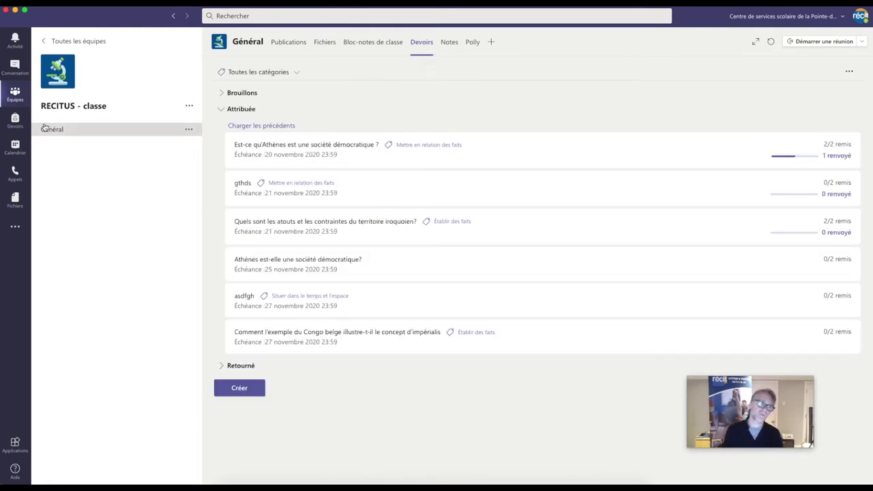
pyautogui.click(15, 121)
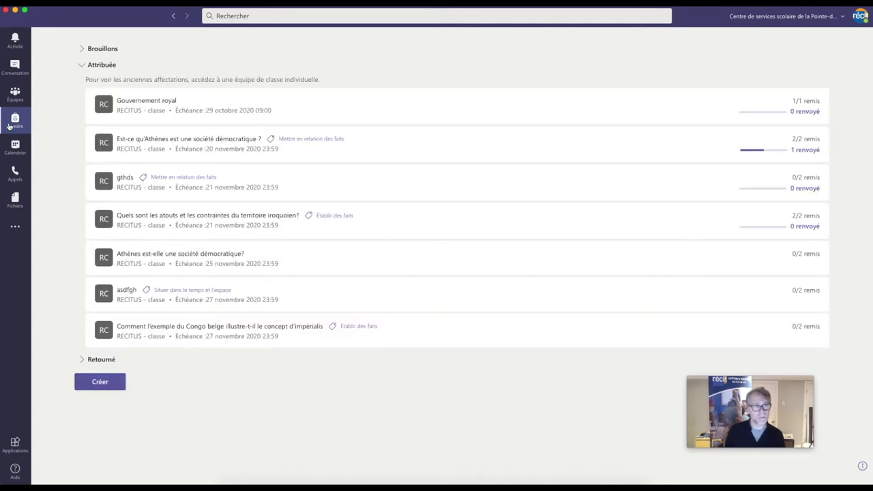
# Examine the Brouillons, Attribuée and Retourné sections of the assignments overview, leaving all three collapsed
pyautogui.click(103, 66)
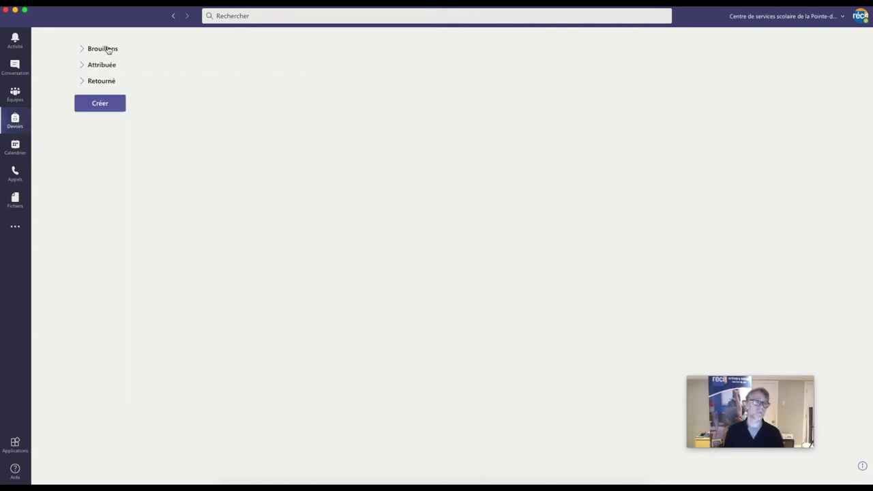
pyautogui.click(107, 49)
pyautogui.click(108, 49)
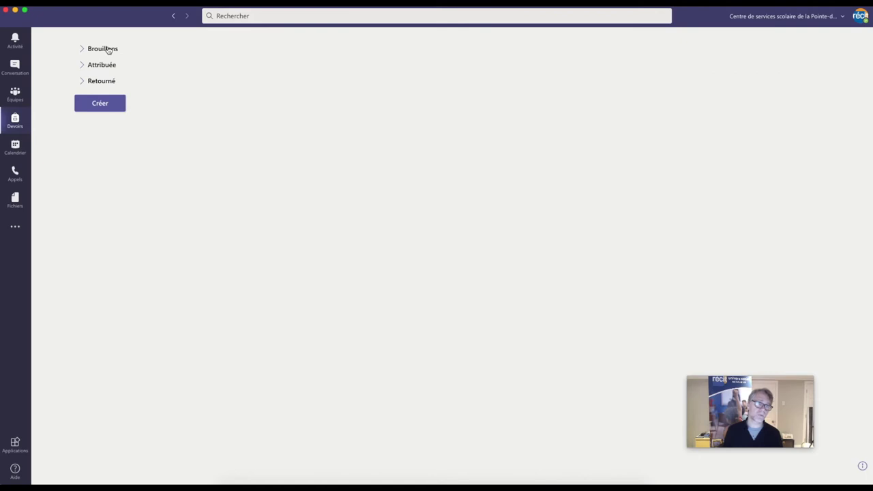
pyautogui.click(108, 50)
pyautogui.click(107, 50)
pyautogui.click(104, 68)
pyautogui.click(104, 67)
pyautogui.click(102, 81)
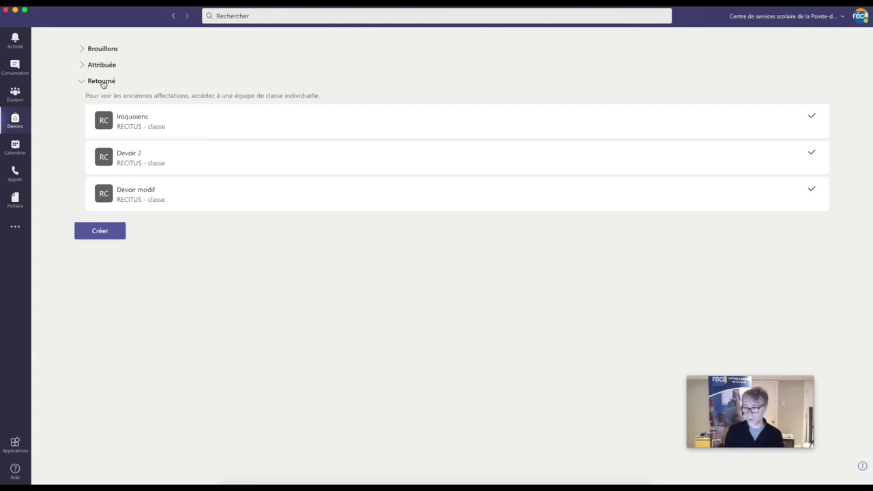
pyautogui.click(102, 83)
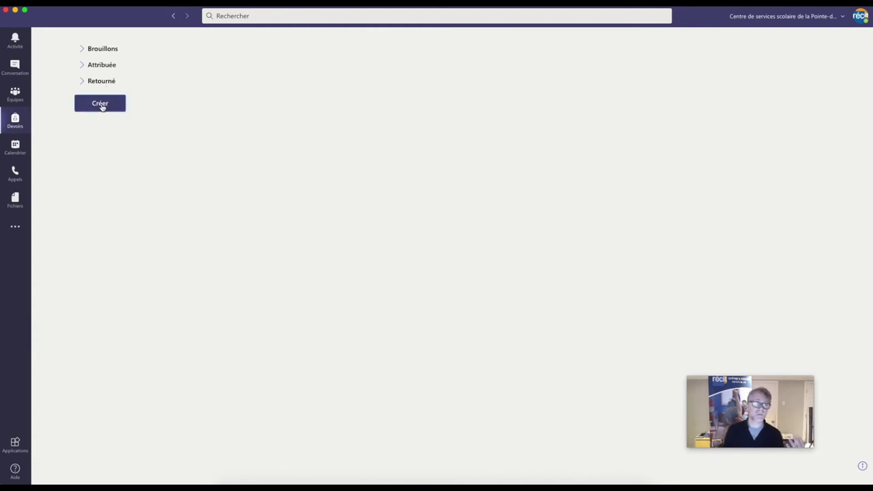
# Create a new assignment of type Affectation for the class RECITUS - classe
pyautogui.click(100, 106)
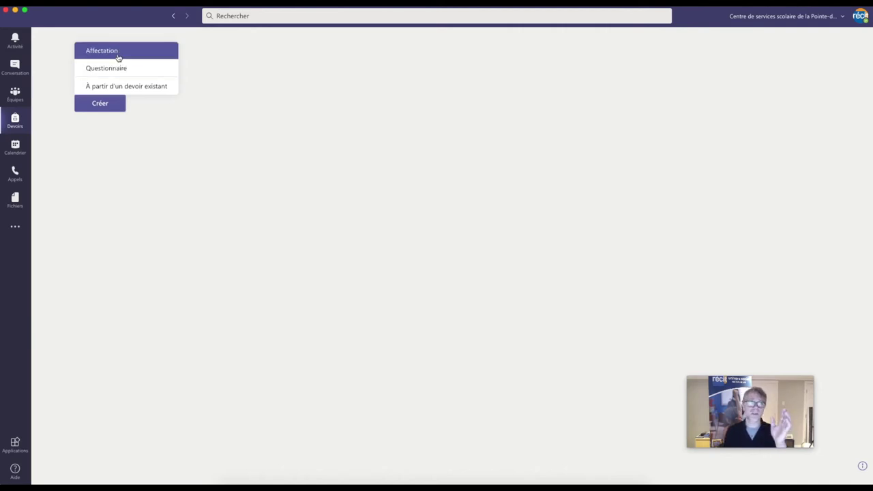
pyautogui.click(118, 58)
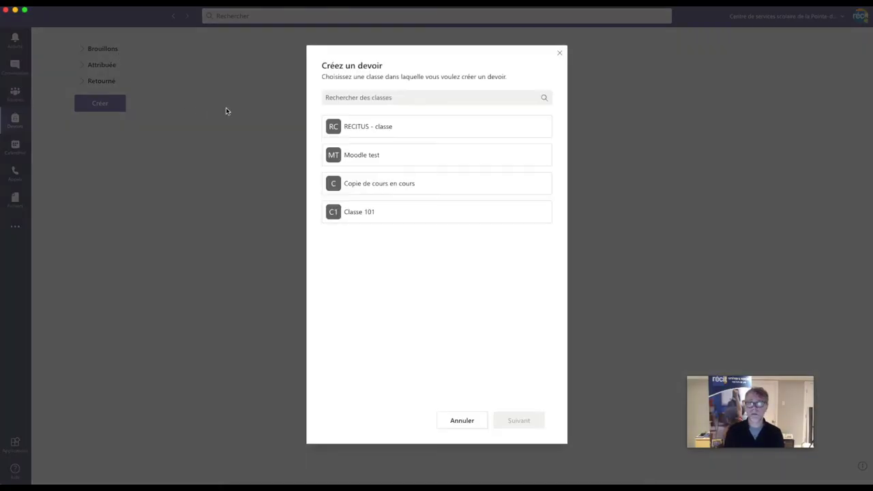
pyautogui.click(412, 131)
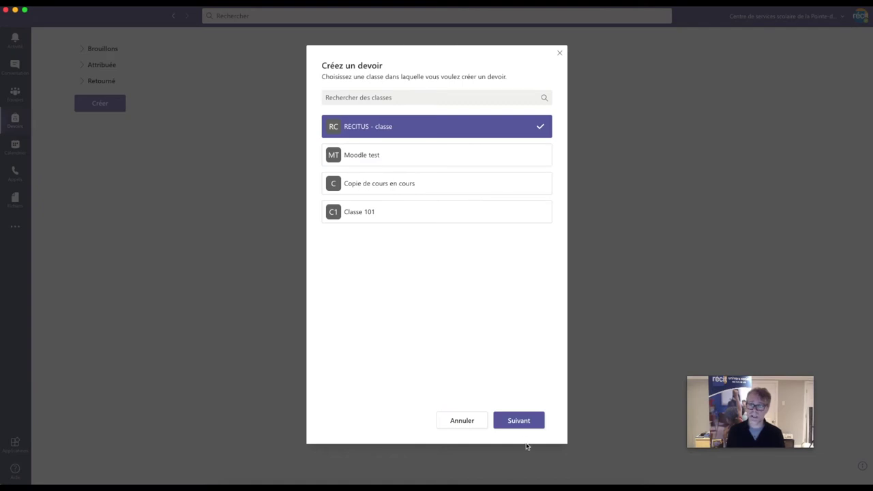
pyautogui.click(518, 420)
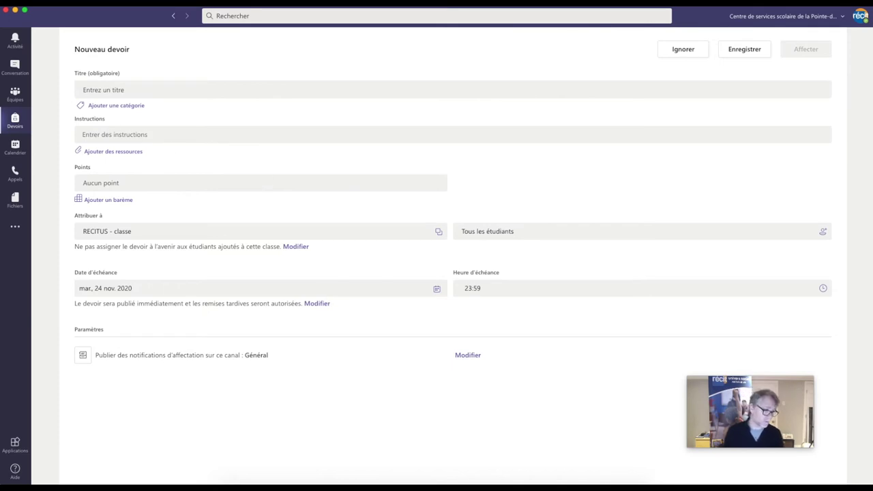
# Title the new assignment "Est-ce qu'Athènes est une société démocratique ?"
pyautogui.press('super+Tab')
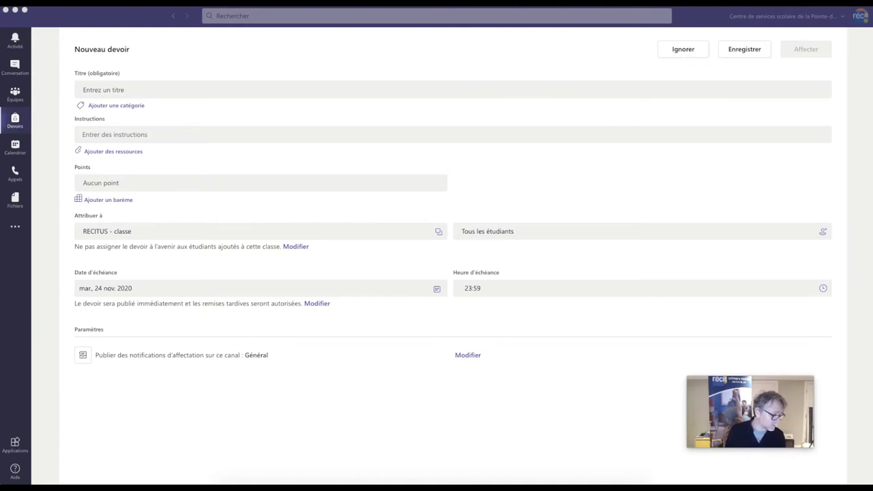
pyautogui.click(102, 89)
pyautogui.write("Est-ce qu'Athènes est une société démocratique ?")
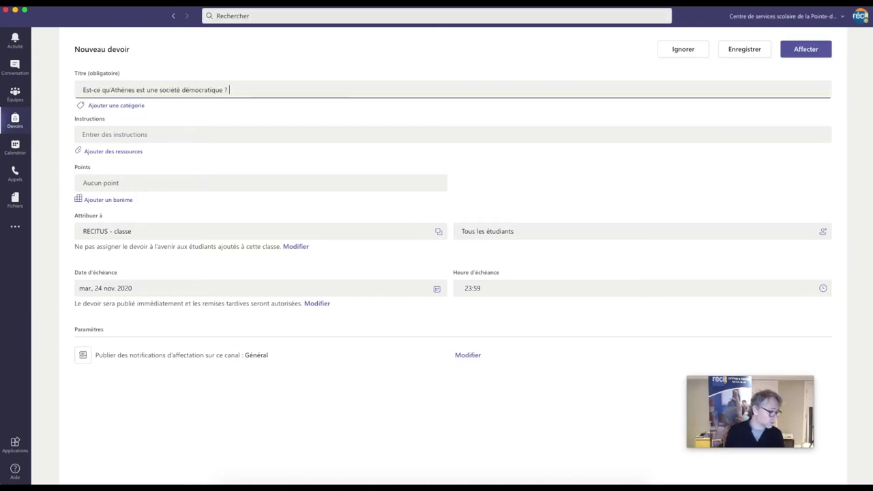
# Fill in the assignment instructions with the tasks on Athens's social groups, their hierarchy, and the working question on its institutions and political participants
pyautogui.press('super+Tab')
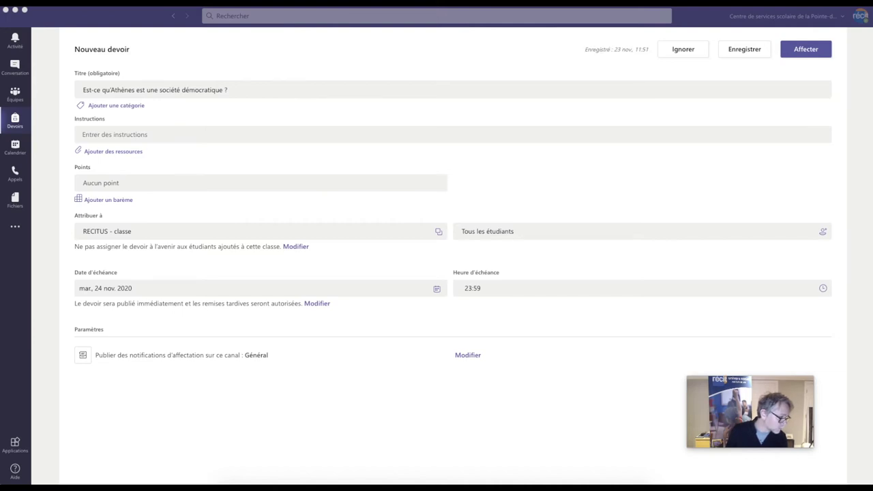
pyautogui.click(90, 136)
pyautogui.click(94, 140)
pyautogui.write("Identifie pour chacun des groupes sociaux (citoyen, esclave, métèque, femme de citoyen enfant de citoyen) leur(s) droit(s) et leur(s) privilège(s). Pour t'aider à consigner tes réponses, tu peux utiliser le tableau de la page suivante.  Précise de manière schématique la hiérarchie sociale des différents groupes sociaux.  À l'aide des informations contenues dans le dossier, réponds à la question de travail : Est-ce qu'Athènes est une société démocratique? Dans ta réponse, tu dois mettre en relation les éléments suivants :  les institutions politiques d'Athènes; - les participants à la vie politique d'Athènes.")
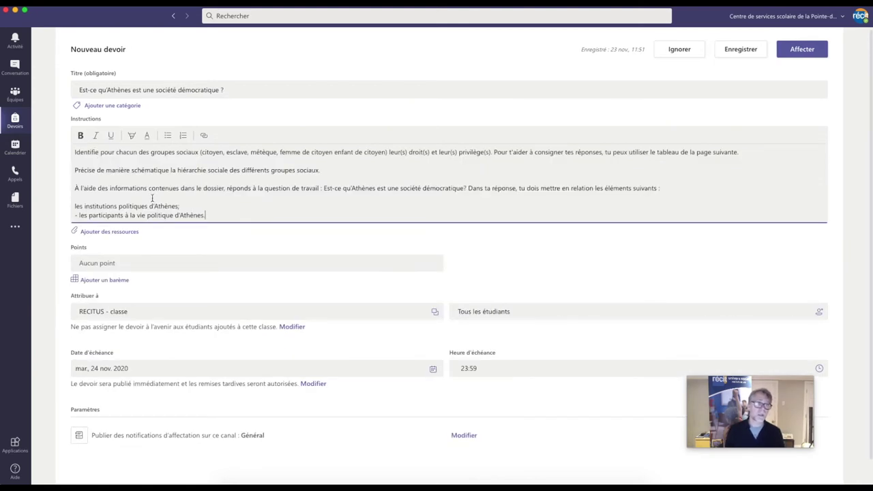
# Attach La démocratie à Athènes.docx from the computer's teams folder on the Bureau as an assignment resource
pyautogui.click(117, 236)
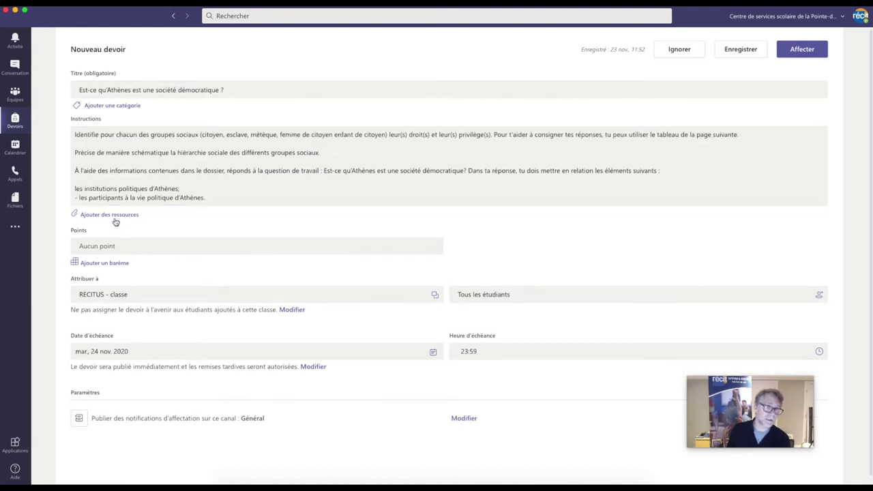
pyautogui.click(112, 217)
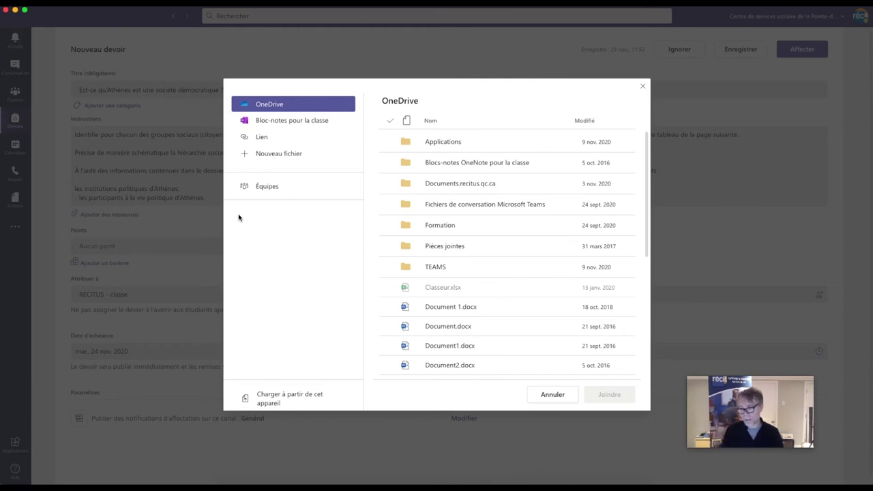
pyautogui.click(291, 399)
pyautogui.click(293, 121)
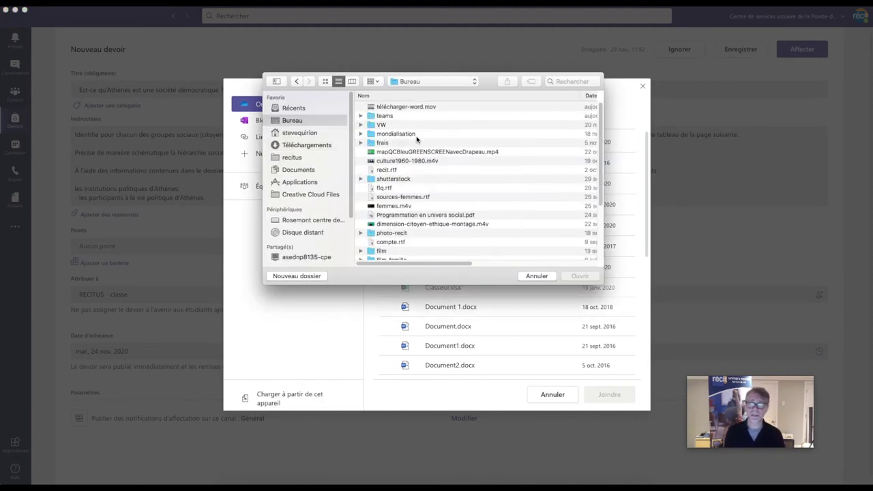
pyautogui.doubleClick(382, 116)
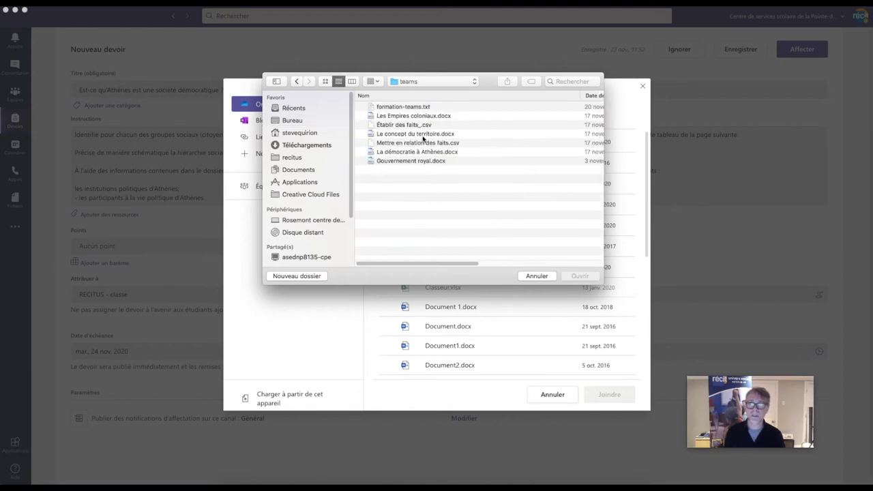
pyautogui.click(408, 152)
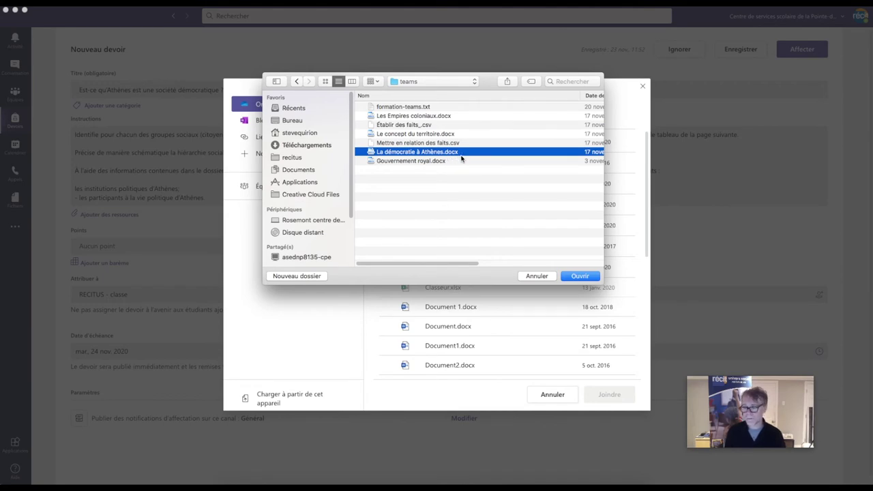
pyautogui.click(578, 276)
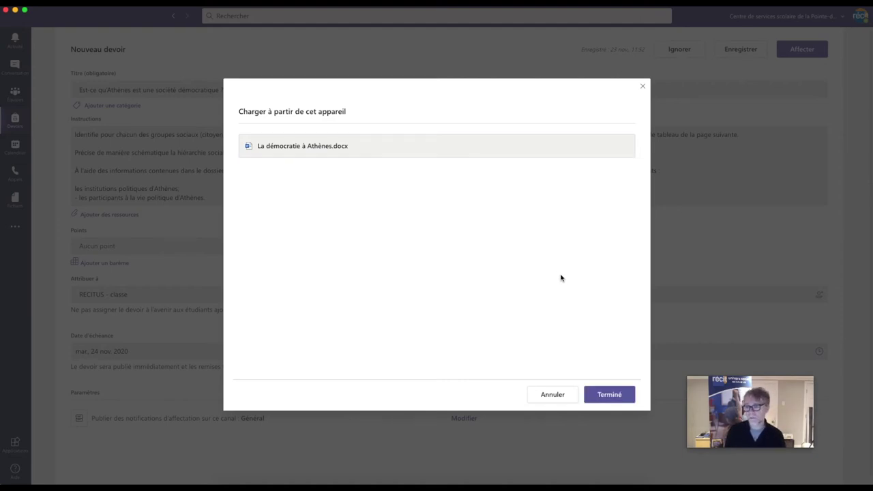
pyautogui.click(609, 399)
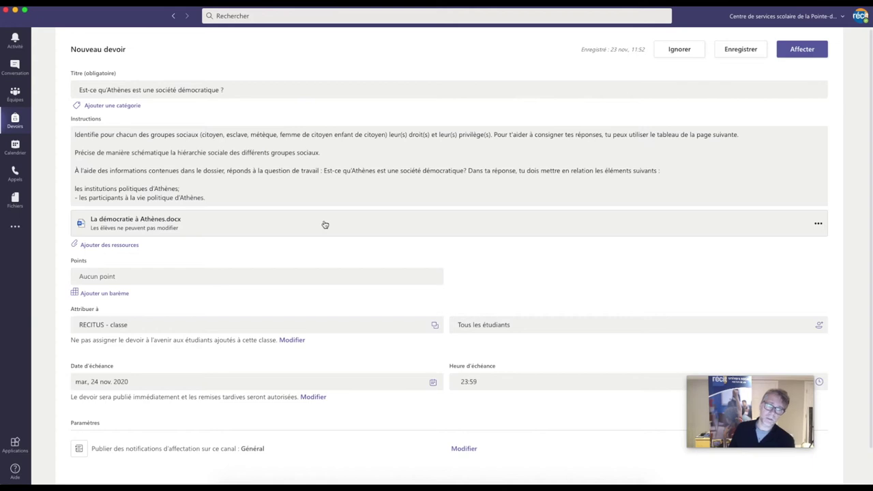
# Set the attached Word document so that students edit their own copy (Les élèves modifient leur propre copie)
pyautogui.click(236, 88)
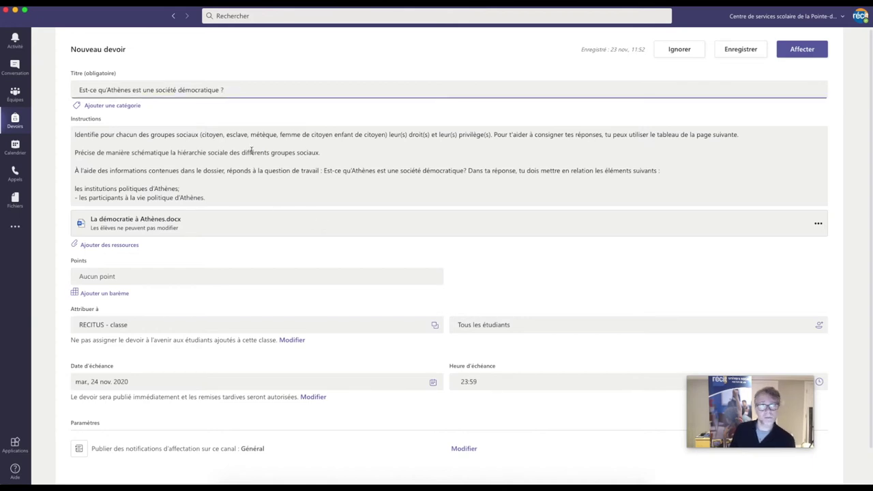
pyautogui.moveTo(319, 153); pyautogui.dragTo(75, 152)
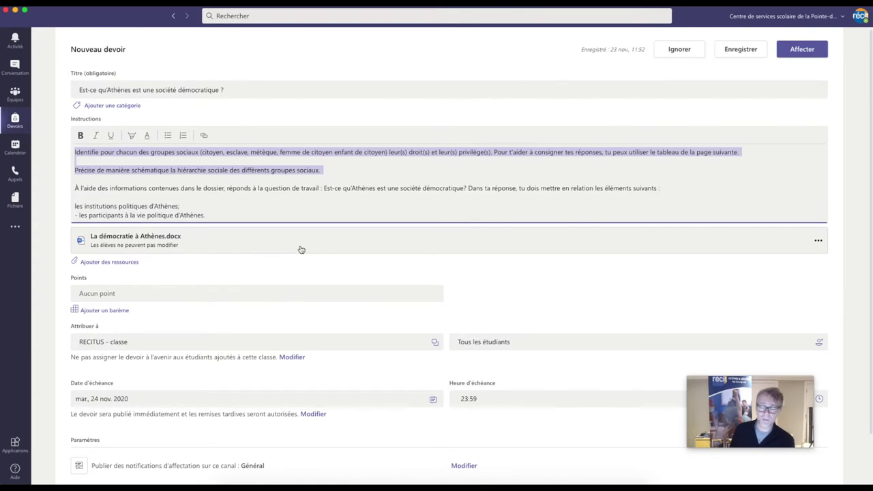
pyautogui.click(819, 245)
pyautogui.click(817, 223)
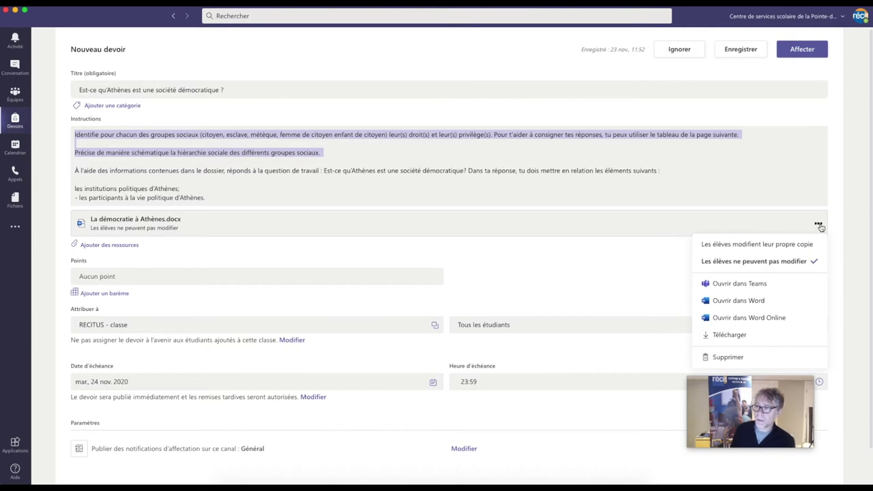
pyautogui.click(744, 247)
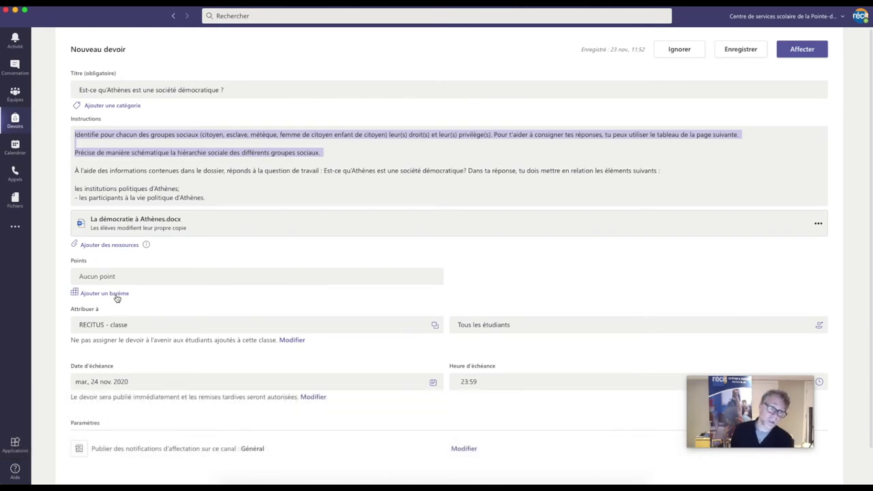
# Load the grading rubric from Établir des faits_.csv and attach it to the assignment
pyautogui.click(115, 295)
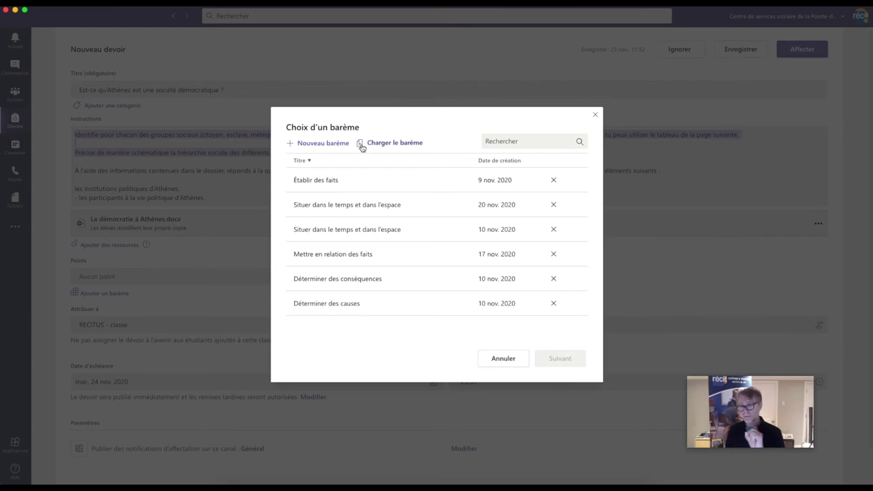
pyautogui.click(393, 143)
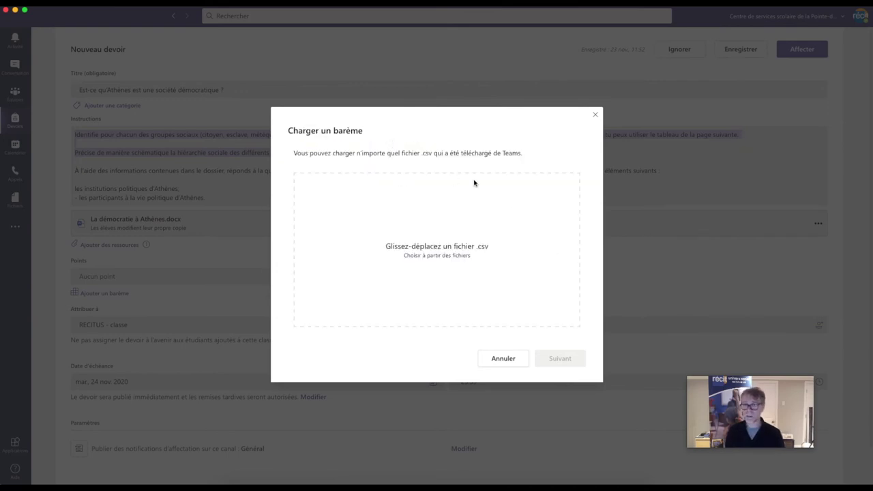
pyautogui.click(437, 255)
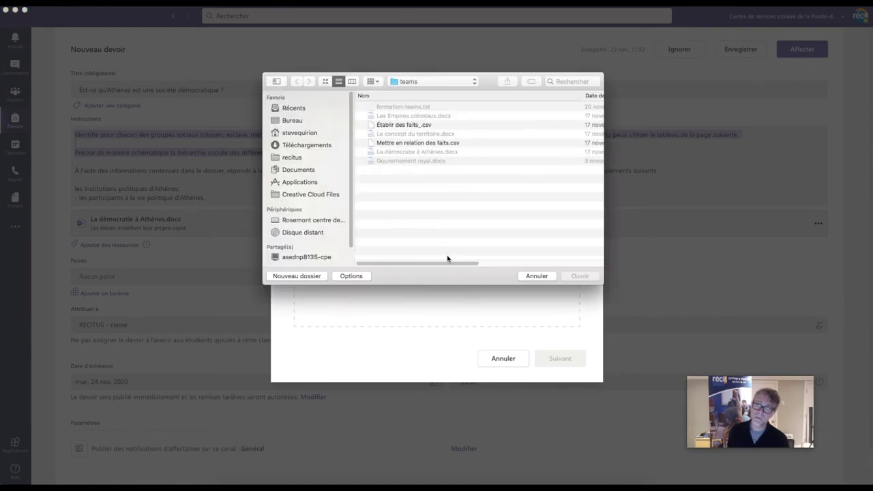
pyautogui.click(406, 127)
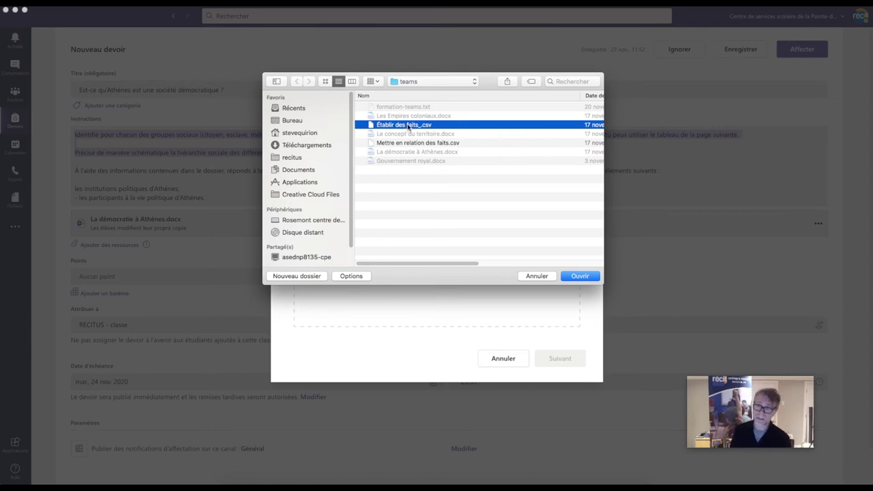
pyautogui.click(585, 279)
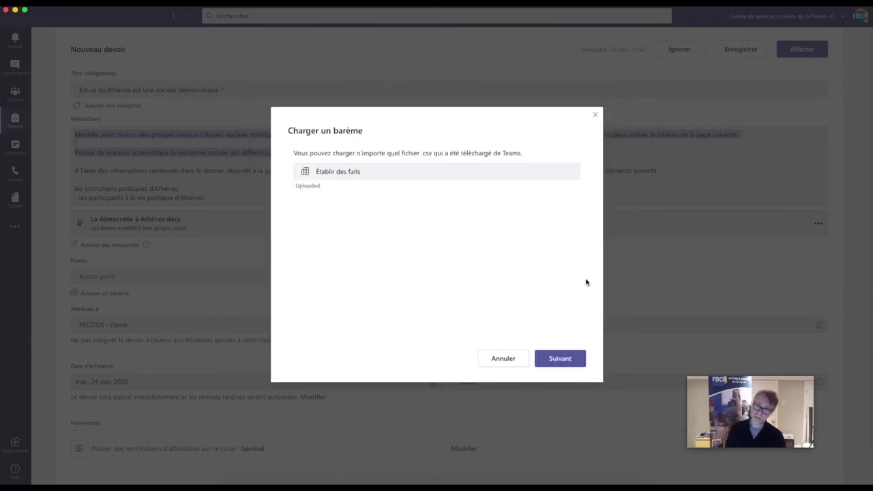
pyautogui.click(560, 359)
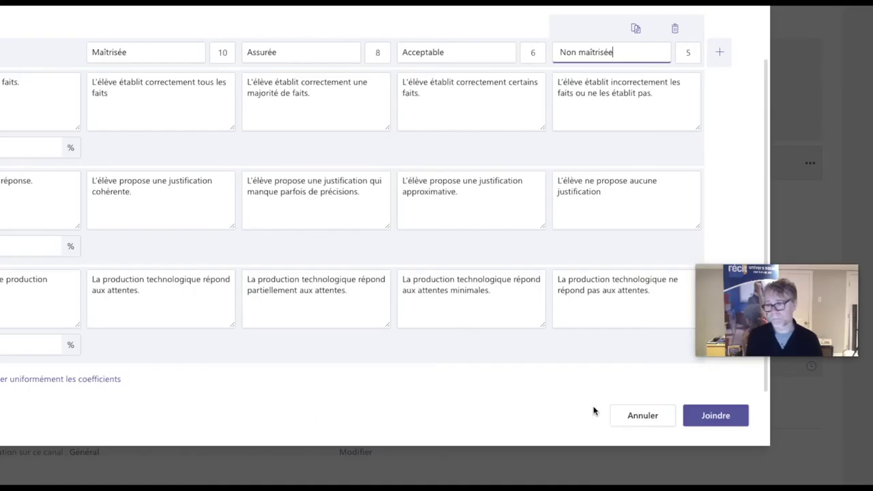
pyautogui.click(716, 416)
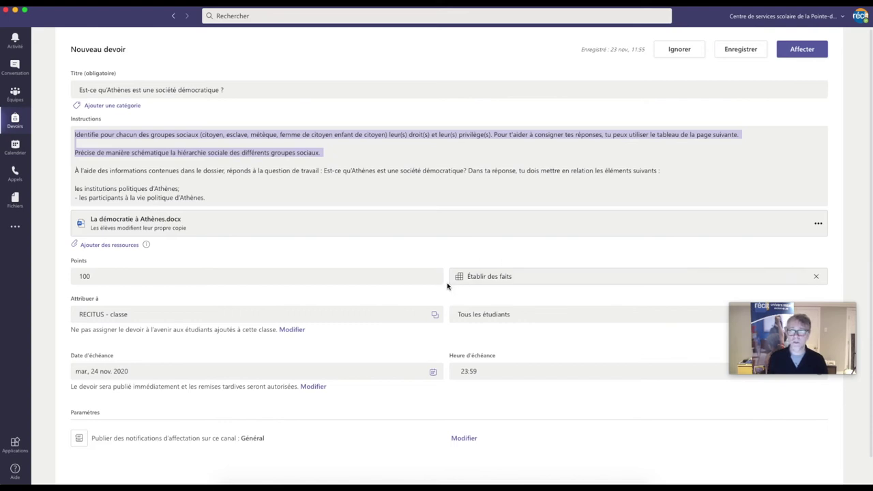
# Add the category Établir des faits to the assignment
pyautogui.click(119, 106)
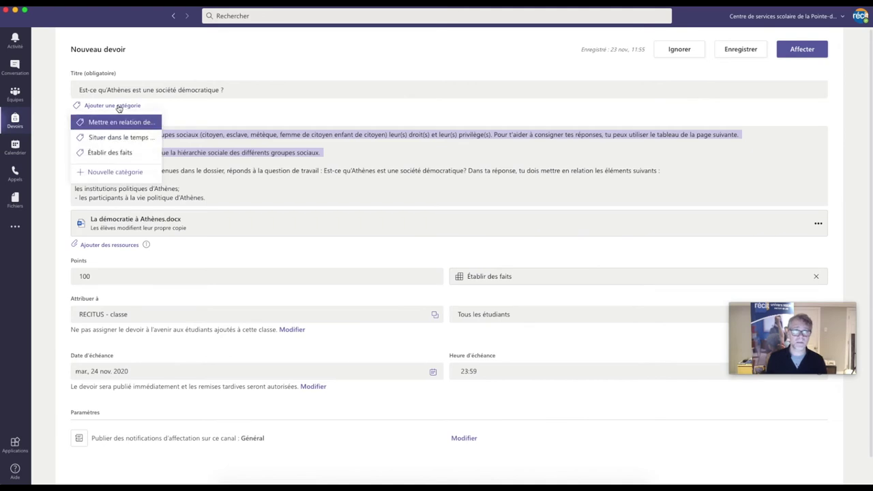
pyautogui.click(111, 154)
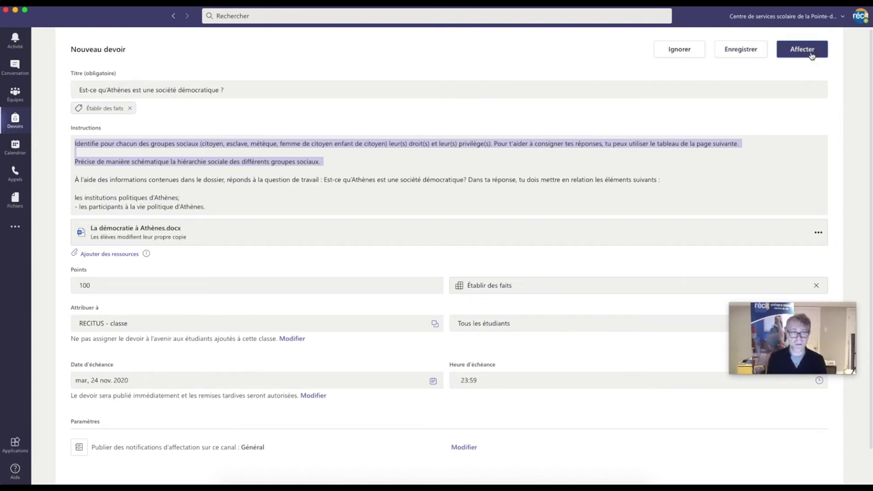
# Set the due date to 26 November 2020 and assign the assignment to the class
pyautogui.click(165, 379)
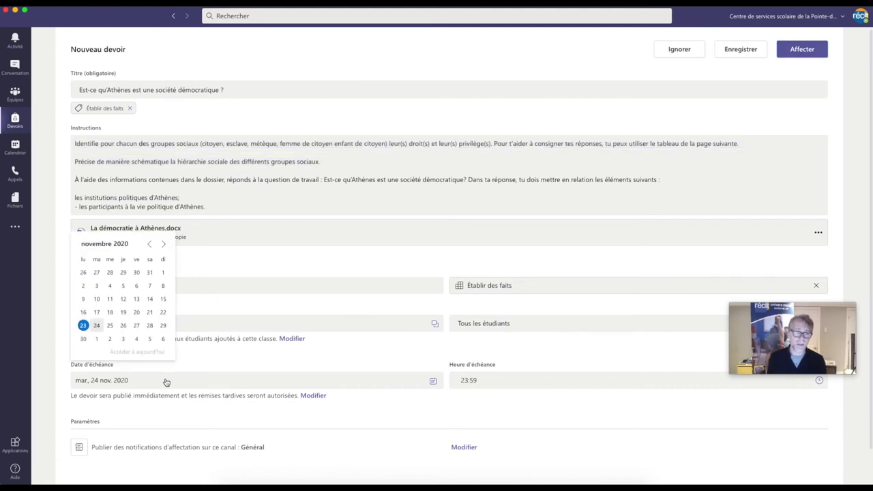
pyautogui.click(123, 326)
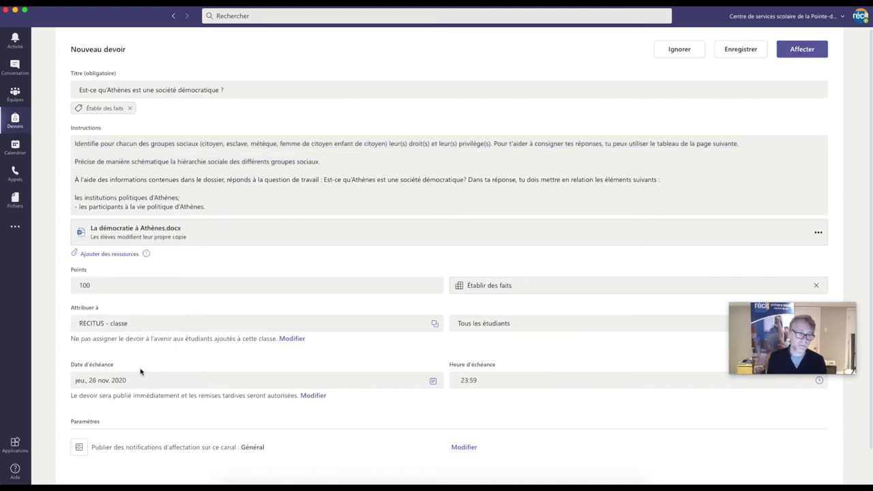
pyautogui.click(809, 50)
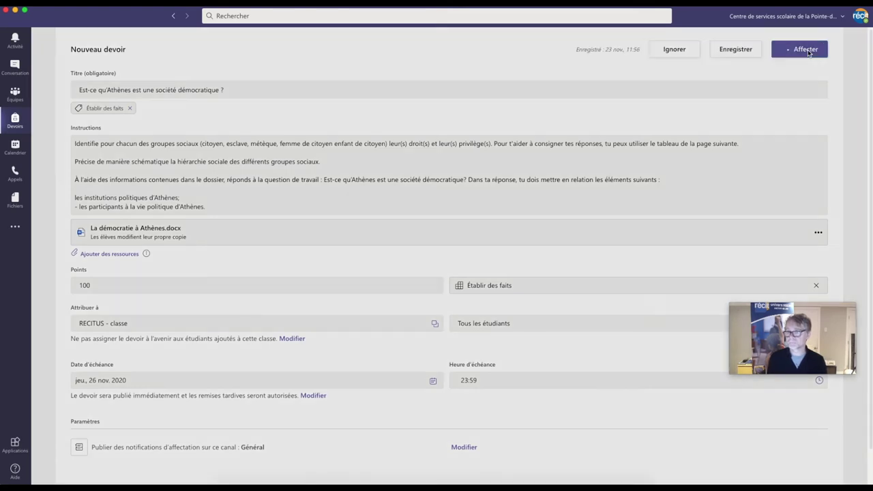